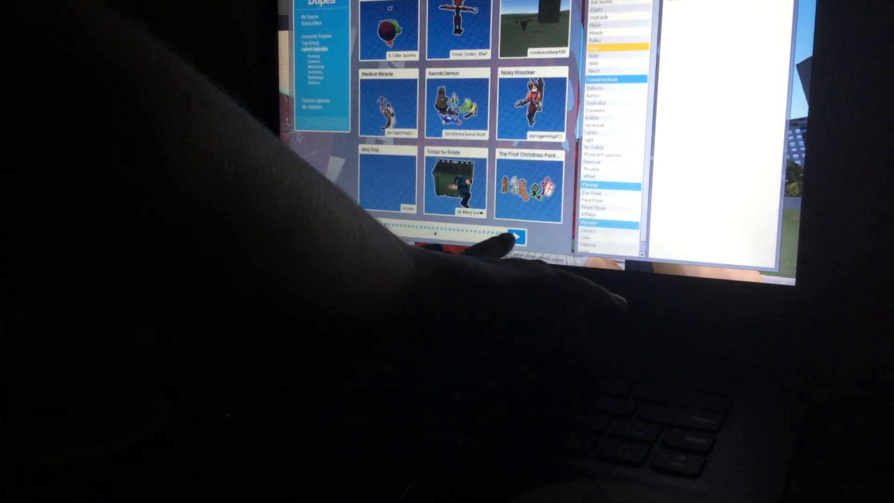
# - Advance the Workshop dupes browser from page 4 to page 5
pyautogui.click(515, 238)
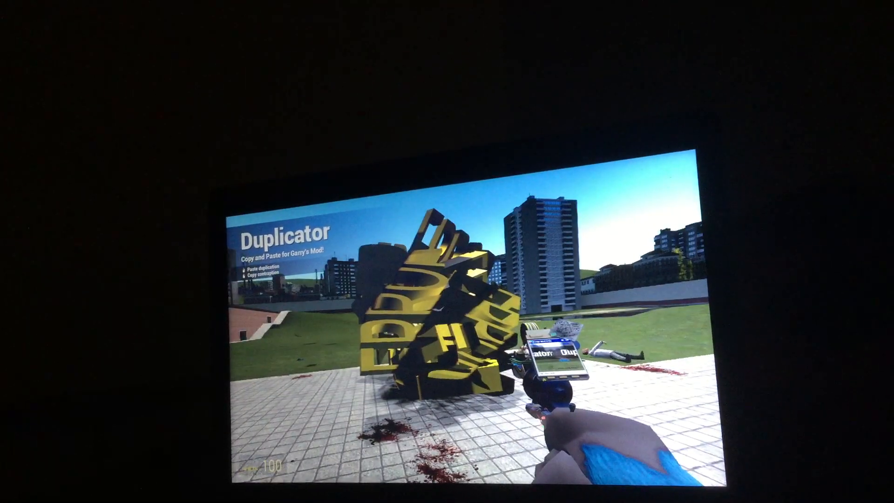
# - Undo the yellow 3D text structure's duplication, leaving the plaza empty
pyautogui.press('z')
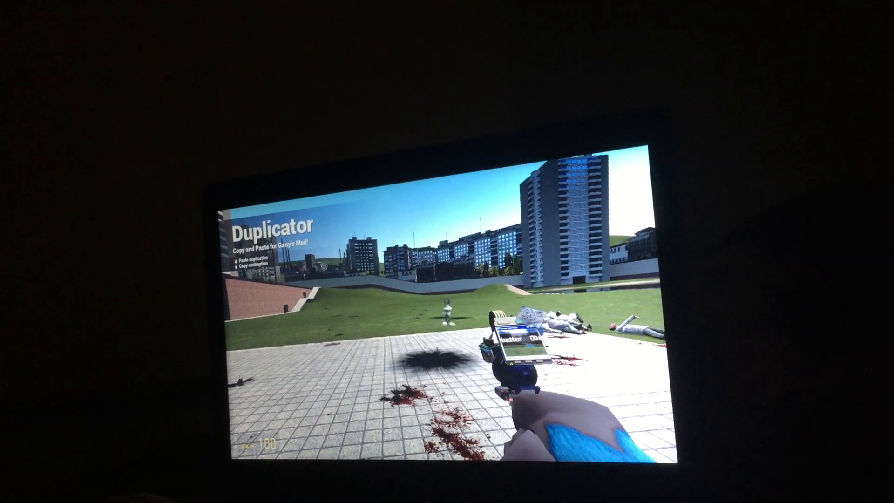
# - Walk forward past the scorch mark onto the grass
pyautogui.press('w')
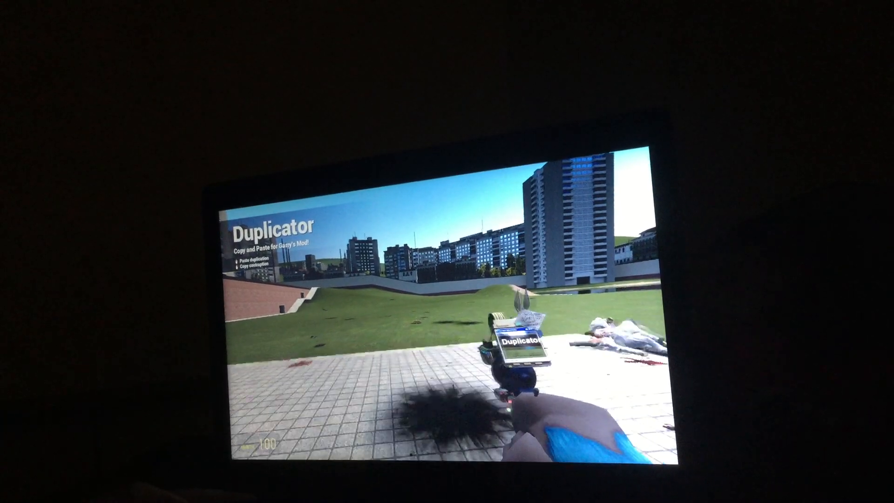
pyautogui.press('w')
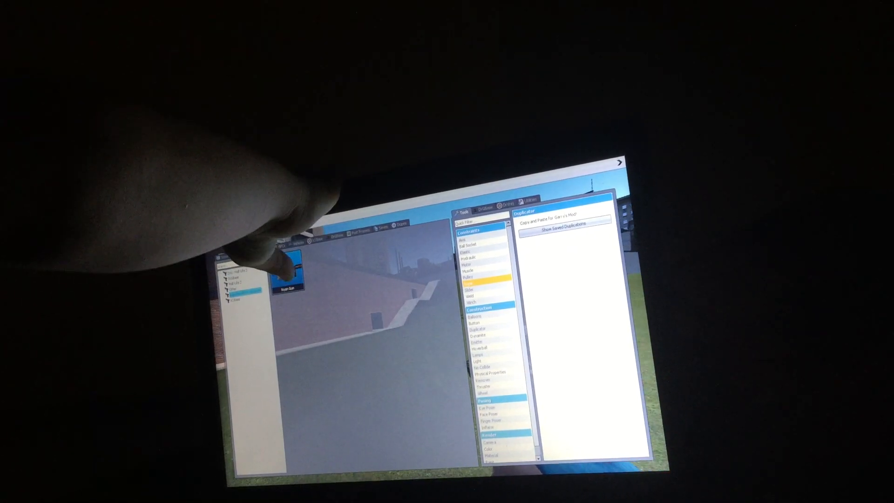
# - Leave the spawn menu and face the grass with the Duplicator tool in hand
pyautogui.press('q')
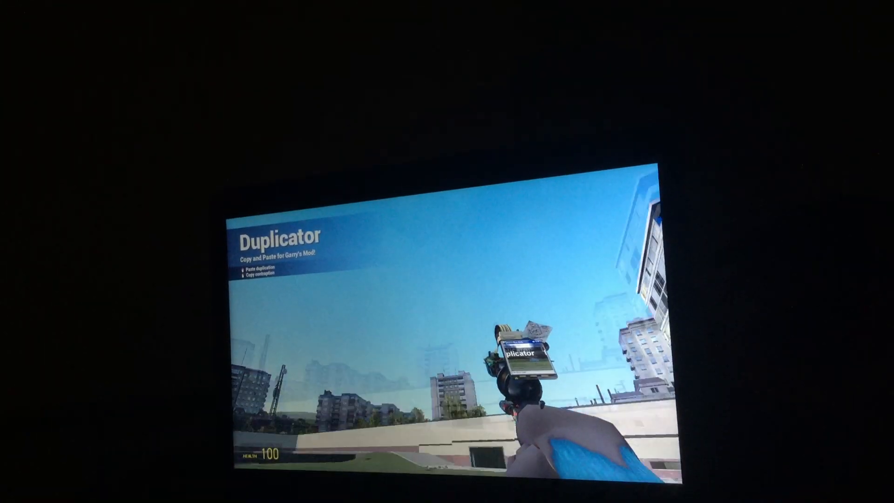
pyautogui.press('q')
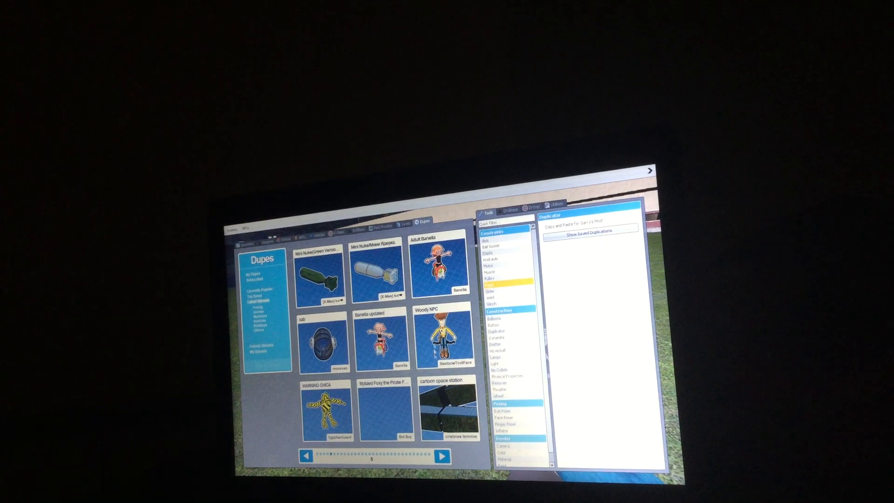
# - Show the next page of Workshop dupes listing Chica, Foxy and space-station dupes
pyautogui.click(442, 456)
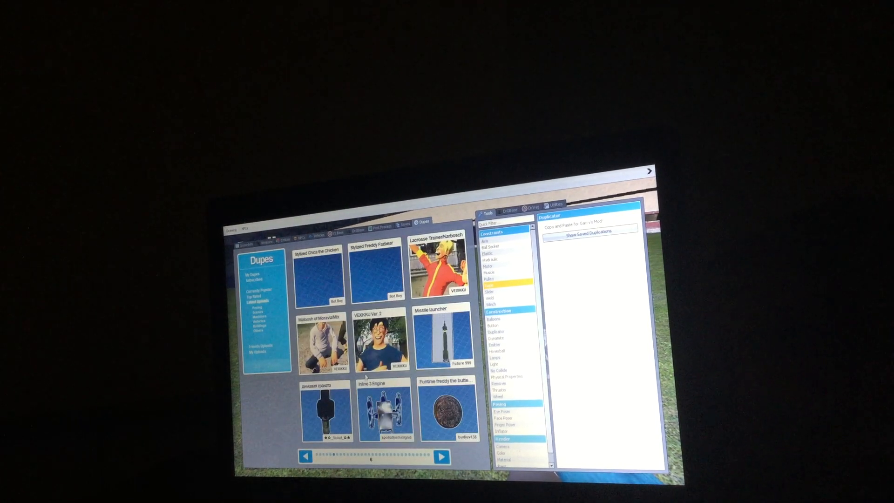
pyautogui.moveTo(437, 266)
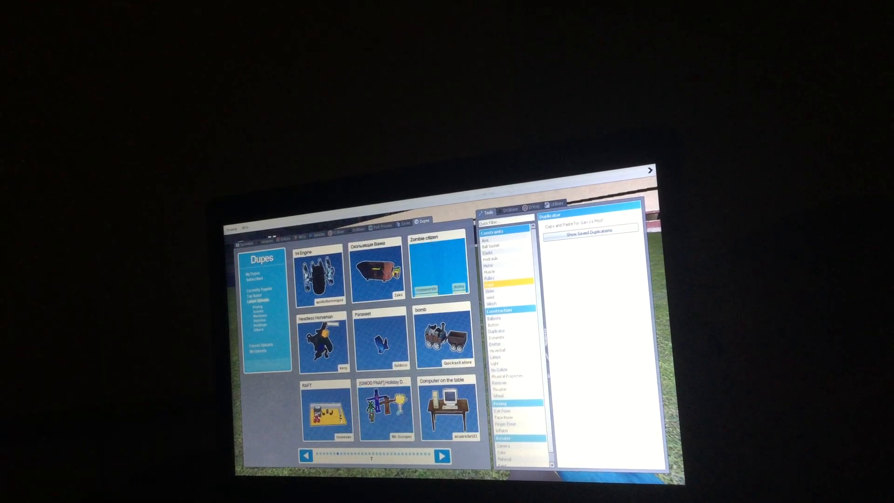
# - Undo the pasted ERROR text duplications and return to the Workshop dupes list
pyautogui.press('q')
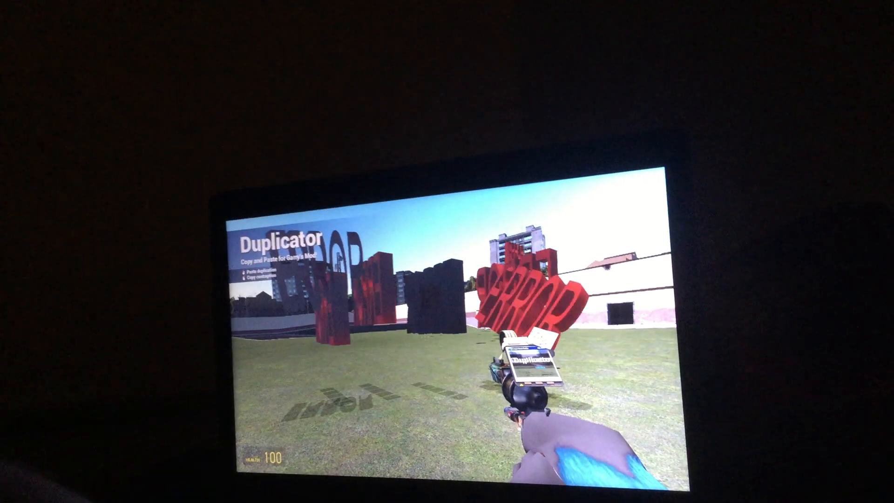
pyautogui.press('z')
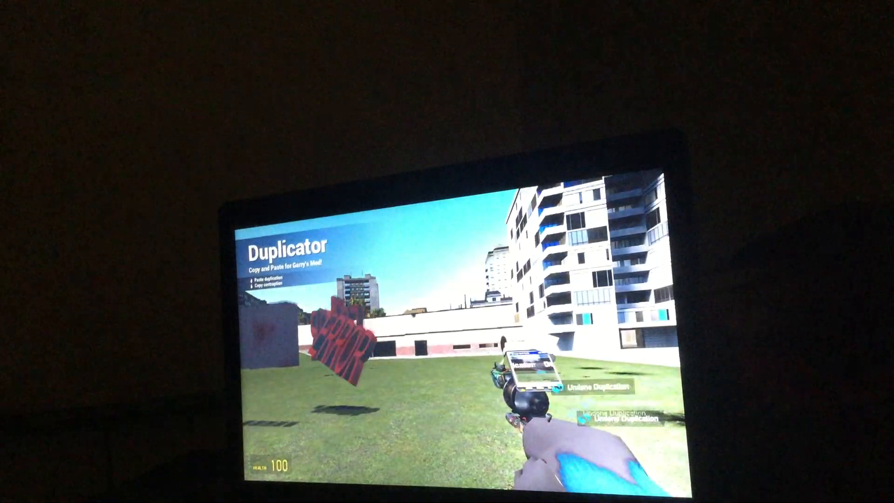
pyautogui.press('q')
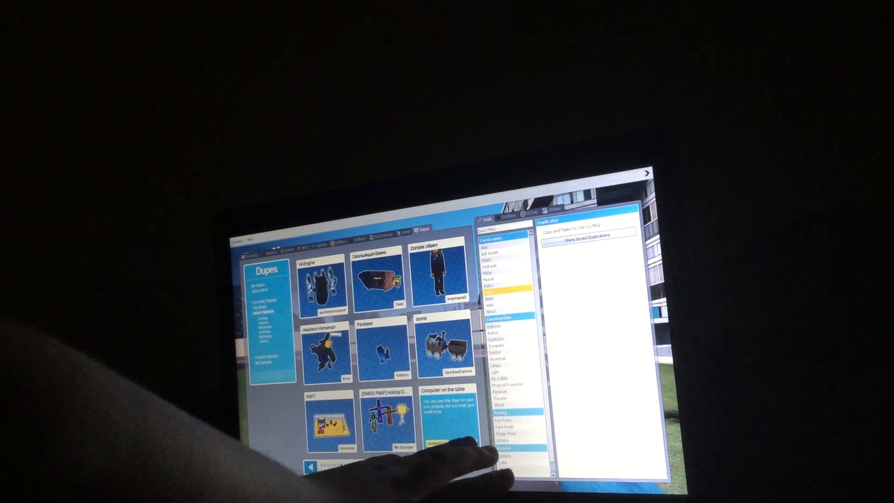
# - Return to the world with the computer-on-table dupe placed and switch to the gravity gun
pyautogui.press('q')
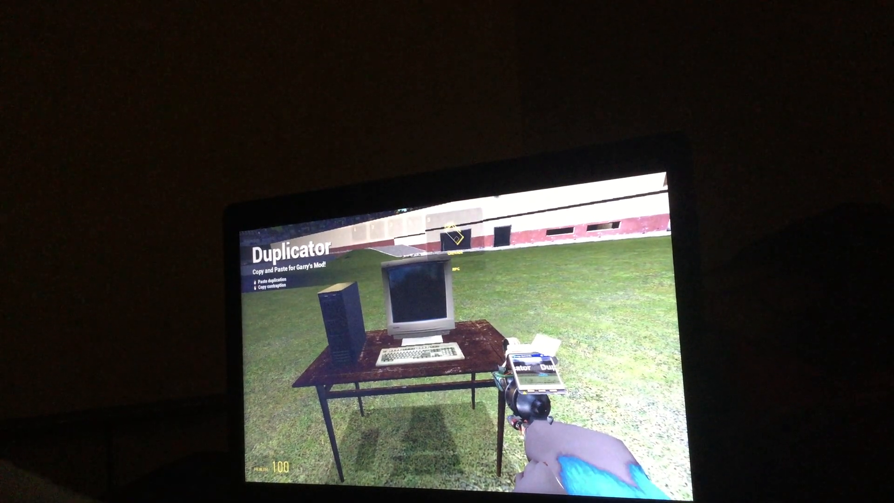
pyautogui.press('1')
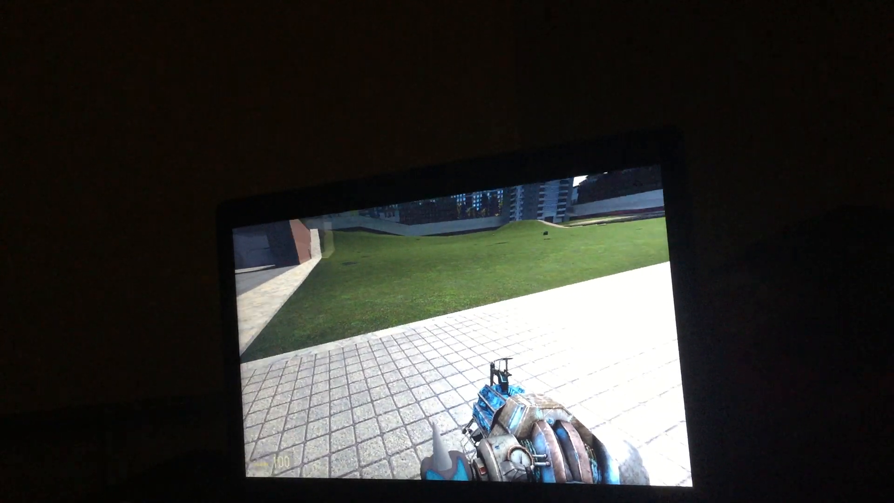
# - Bring up the dupes and tools list to re-equip the Duplicator, turning off caps lock
pyautogui.press('q')
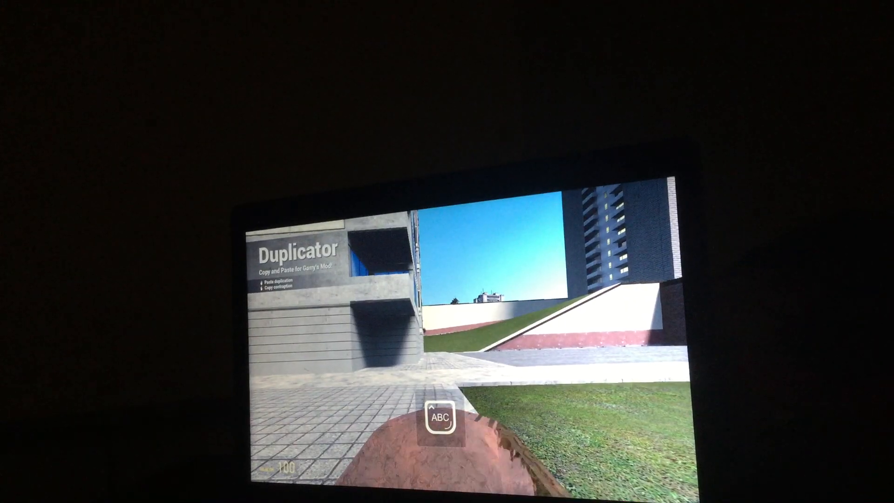
pyautogui.press('capslock')
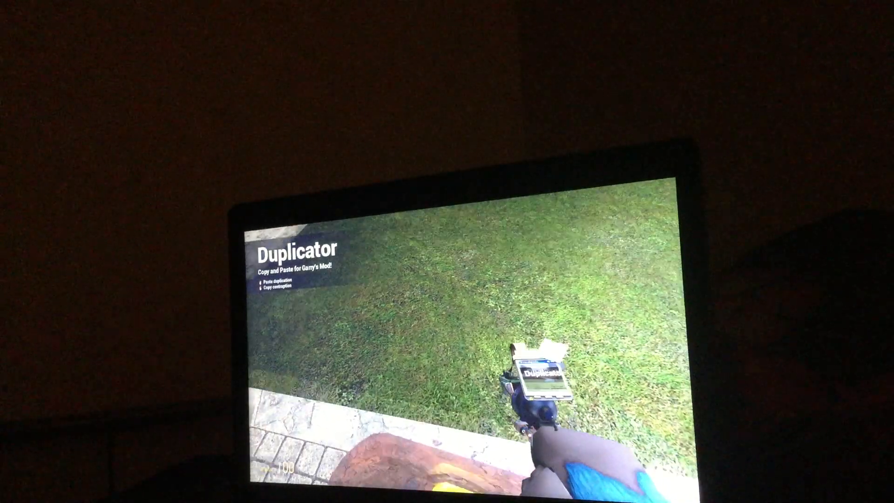
# - Bring up the Workshop dupes list with V4 Engine and Computer on the table again
pyautogui.press('q')
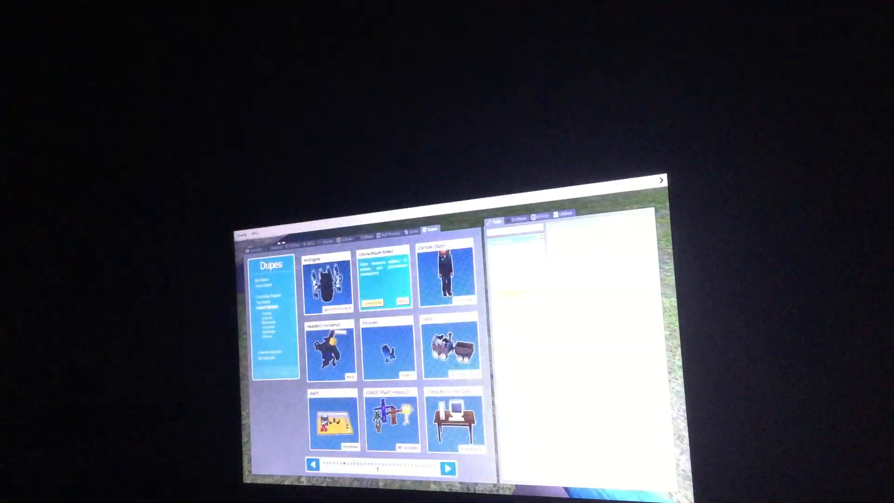